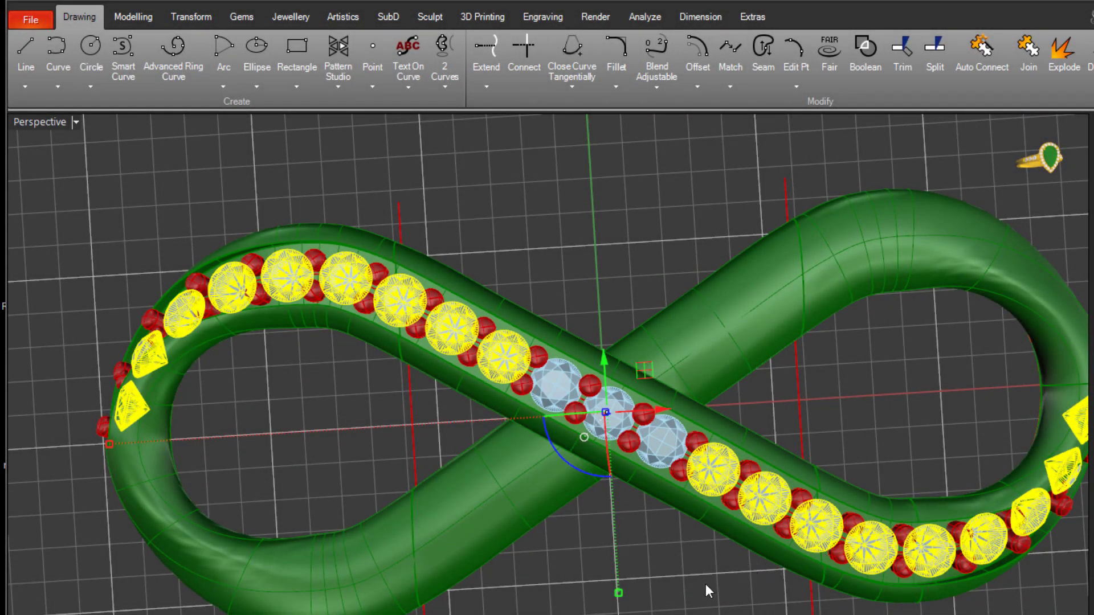
Orbit the Perspective view lower and then higher to inspect the infinity pendant.
{"action": "right_click_drag", "start_coordinate": [706, 584], "coordinate": [713, 463]}
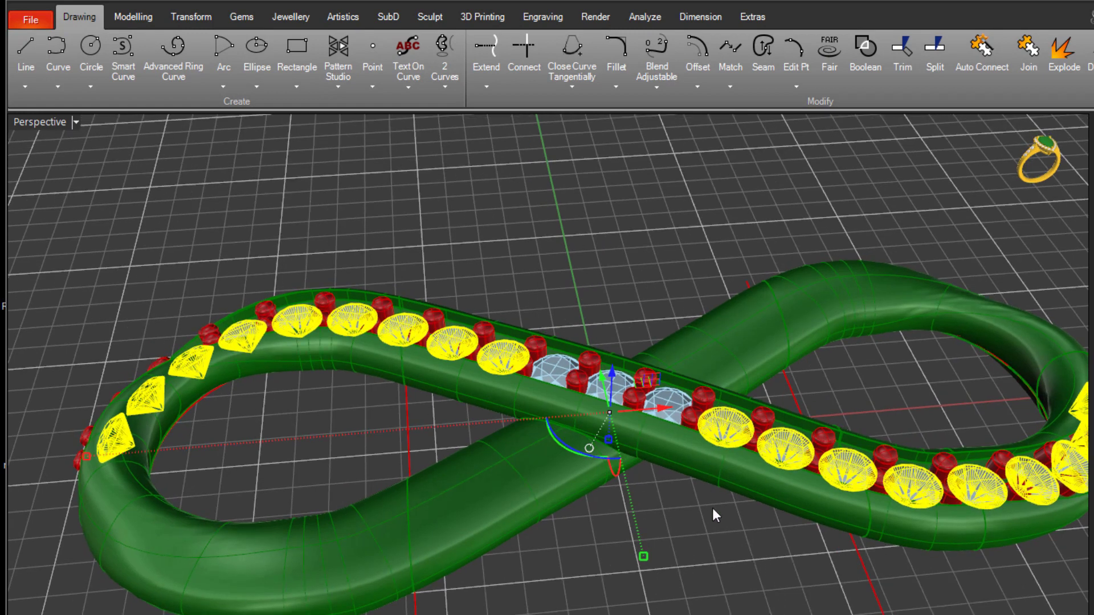
{"action": "right_click_drag", "start_coordinate": [708, 527], "coordinate": [707, 565]}
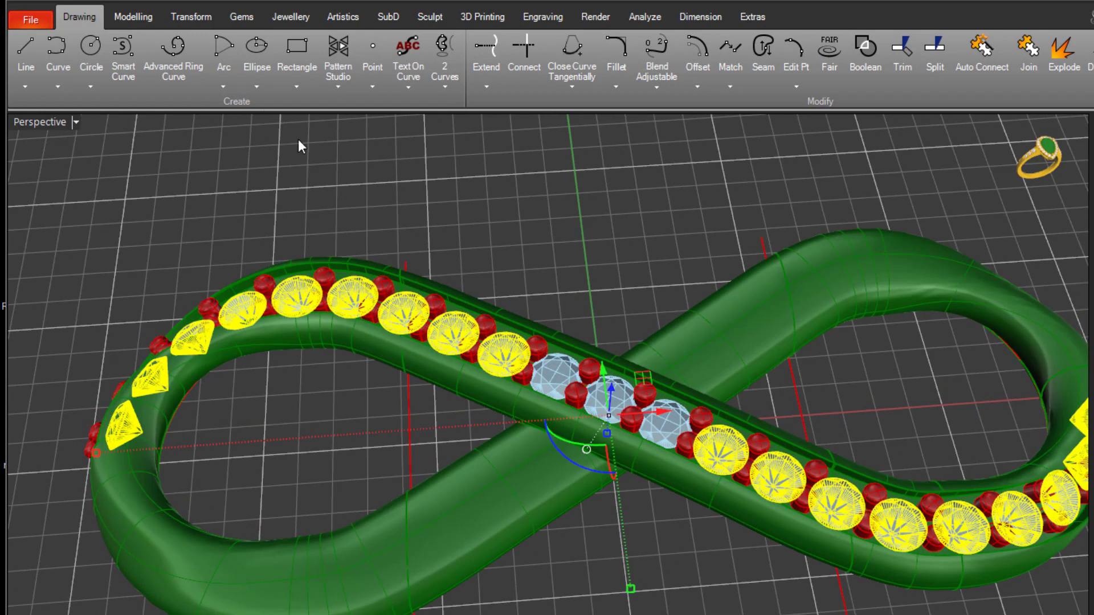
Start Cutter Studio from the Jewellery tools and preview cutter style 002 under the yellow gems.
{"action": "left_click", "coordinate": [290, 18]}
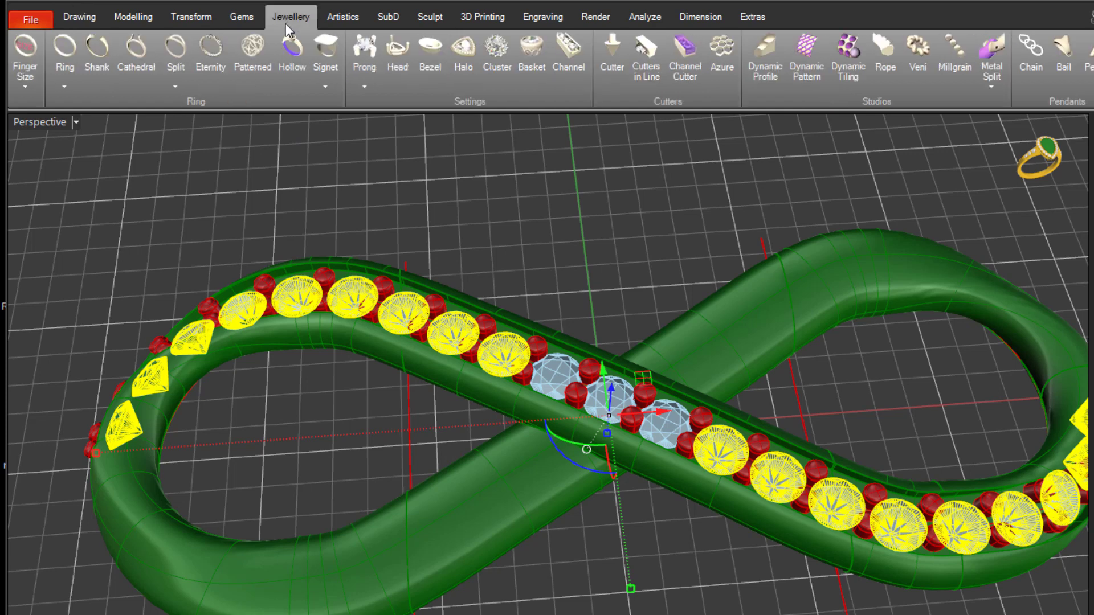
{"action": "left_click", "coordinate": [610, 76]}
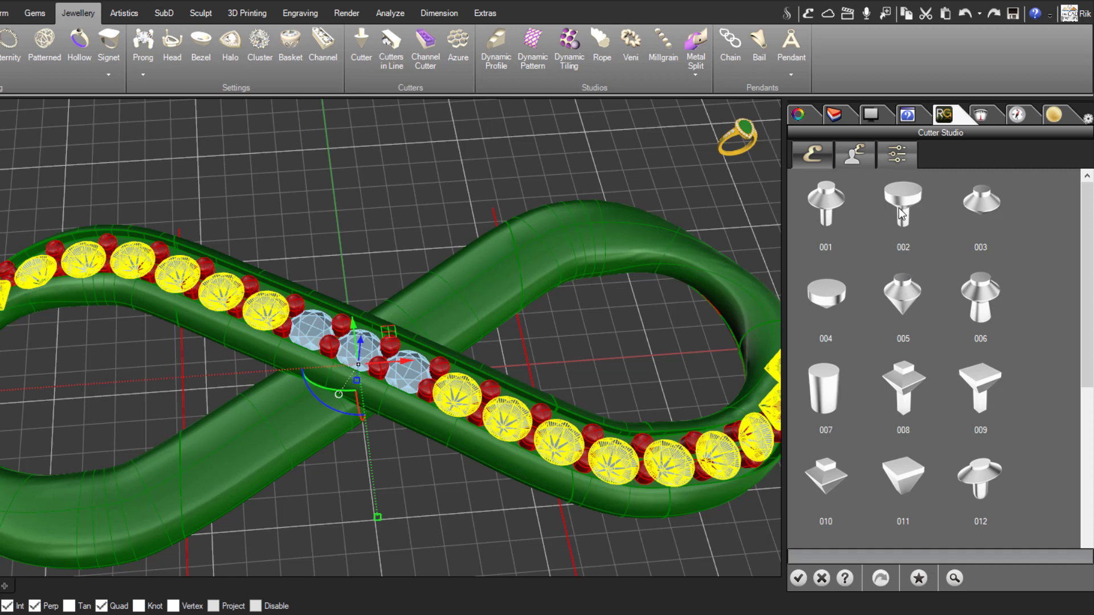
{"action": "left_click", "coordinate": [900, 211]}
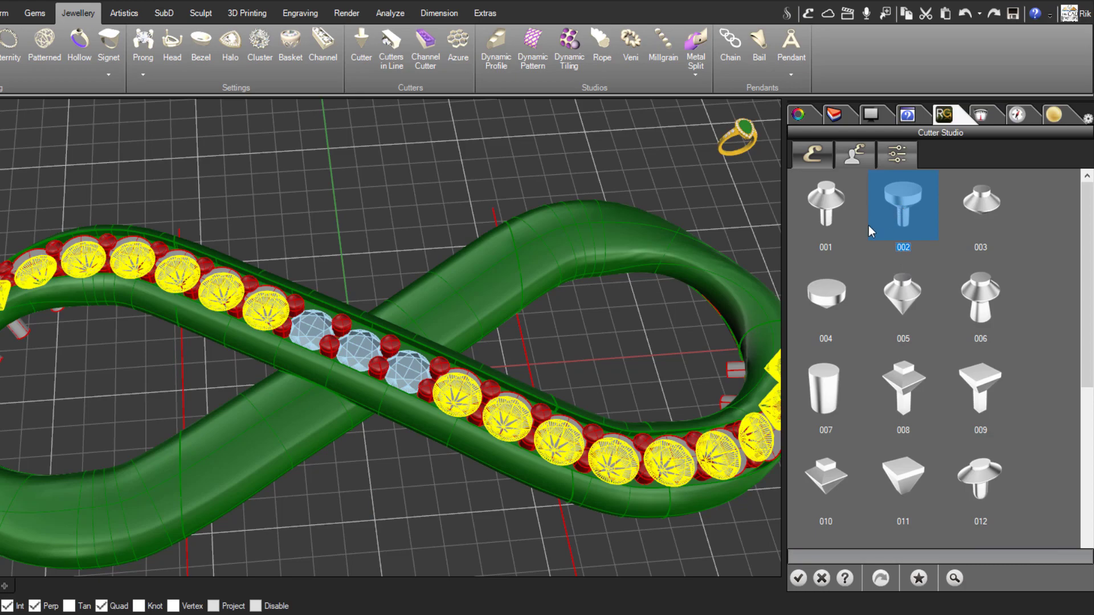
{"action": "mouse_move", "coordinate": [648, 351]}
{"action": "right_mouse_down"}
{"action": "mouse_move", "coordinate": [619, 165]}
{"action": "mouse_move", "coordinate": [640, 201]}
{"action": "mouse_move", "coordinate": [586, 200]}
{"action": "mouse_move", "coordinate": [576, 174]}
{"action": "mouse_move", "coordinate": [655, 317]}
{"action": "mouse_move", "coordinate": [655, 361]}
{"action": "right_mouse_up"}
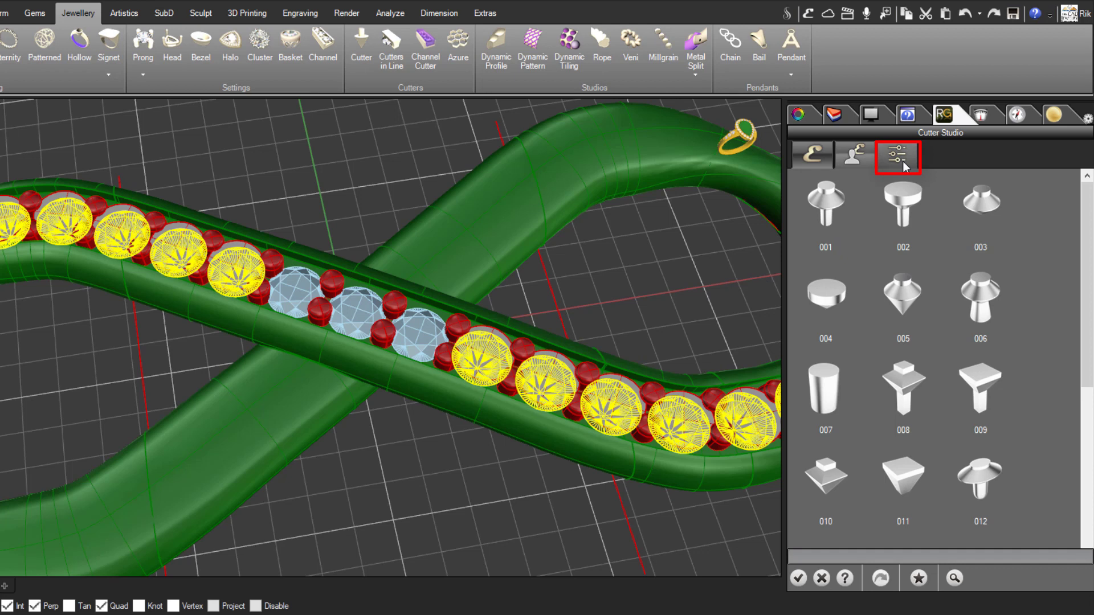
Enter 95 in the Advanced Parameters Scale field for the yellow gems' cutters.
{"action": "left_click", "coordinate": [903, 162]}
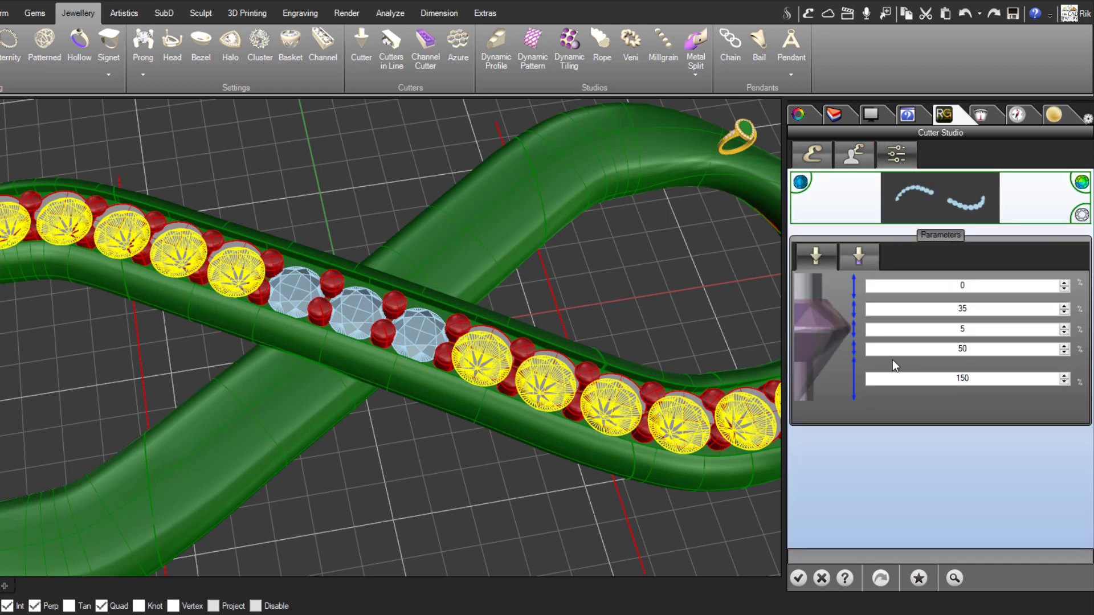
{"action": "left_click", "coordinate": [857, 260]}
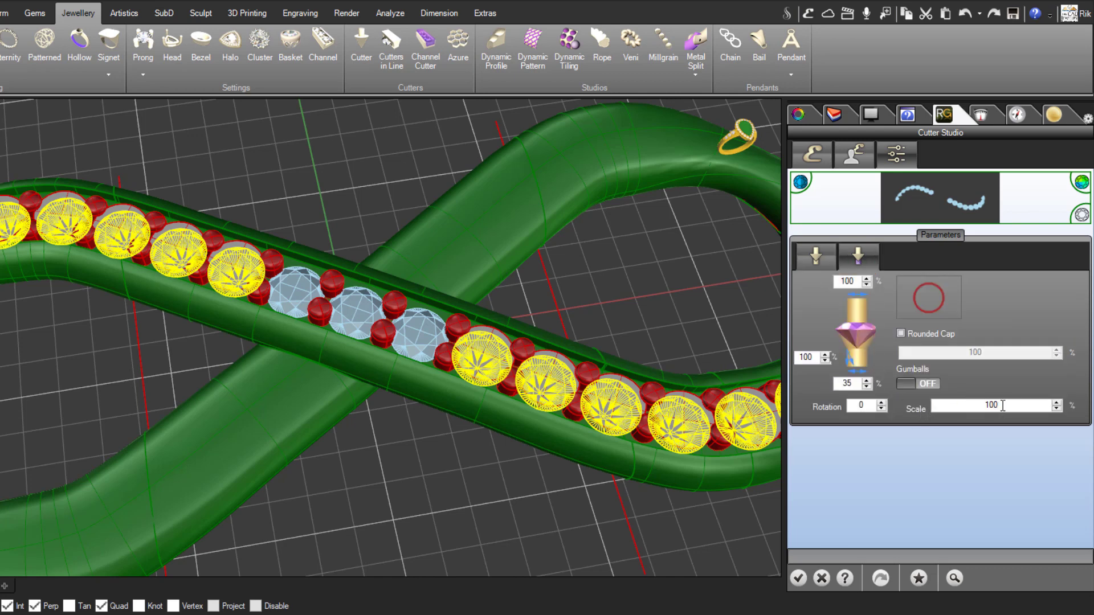
{"action": "left_click_drag", "start_coordinate": [1003, 405], "coordinate": [957, 405]}
{"action": "type", "text": "95"}
Change the yellow gems' cutter depth from 35% to 45% and recompute the preview to inspect it.
{"action": "right_click_drag", "start_coordinate": [559, 526], "coordinate": [553, 310]}
{"action": "scroll", "coordinate": [544, 326], "scroll_direction": "up", "scroll_amount": 4}
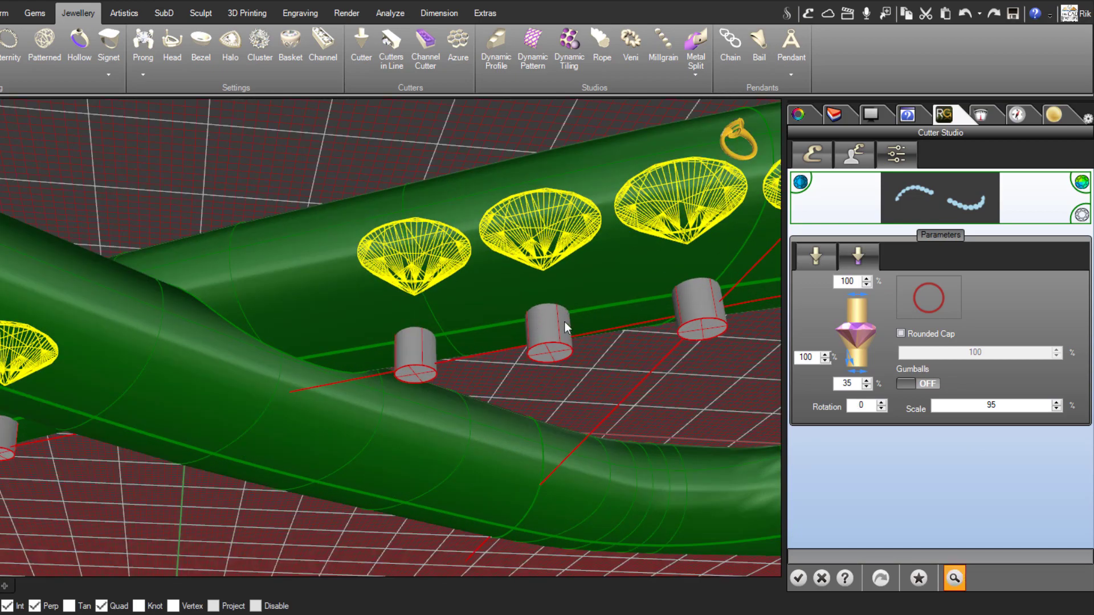
{"action": "left_click", "coordinate": [844, 387]}
{"action": "double_click", "coordinate": [865, 381]}
{"action": "type", "text": "45"}
{"action": "left_click", "coordinate": [954, 586]}
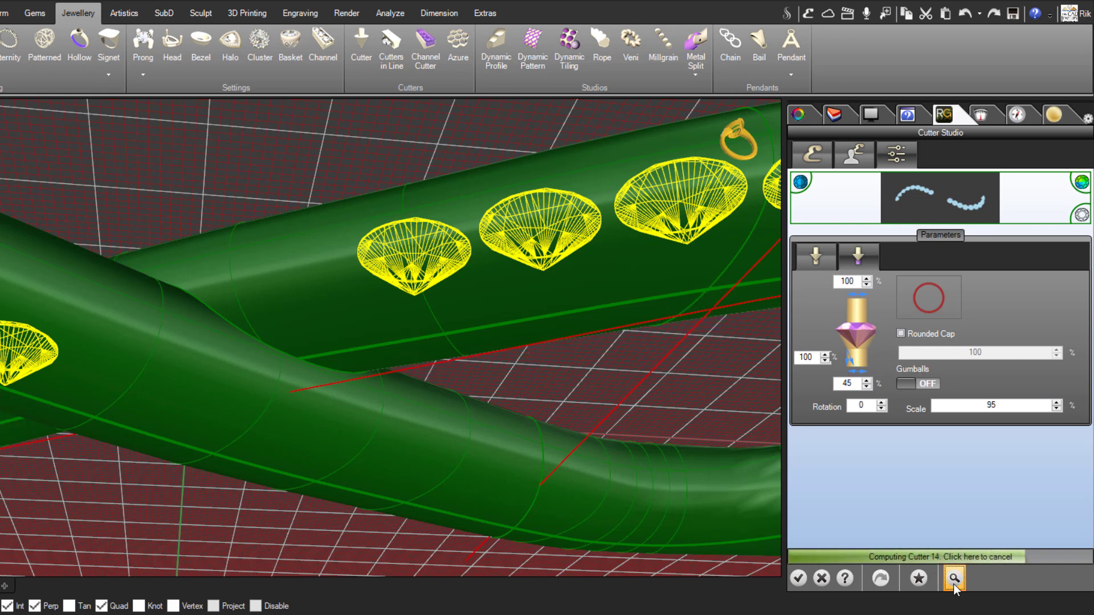
{"action": "right_click_drag", "start_coordinate": [573, 441], "coordinate": [599, 482]}
{"action": "scroll", "coordinate": [595, 482], "scroll_direction": "up", "scroll_amount": 4}
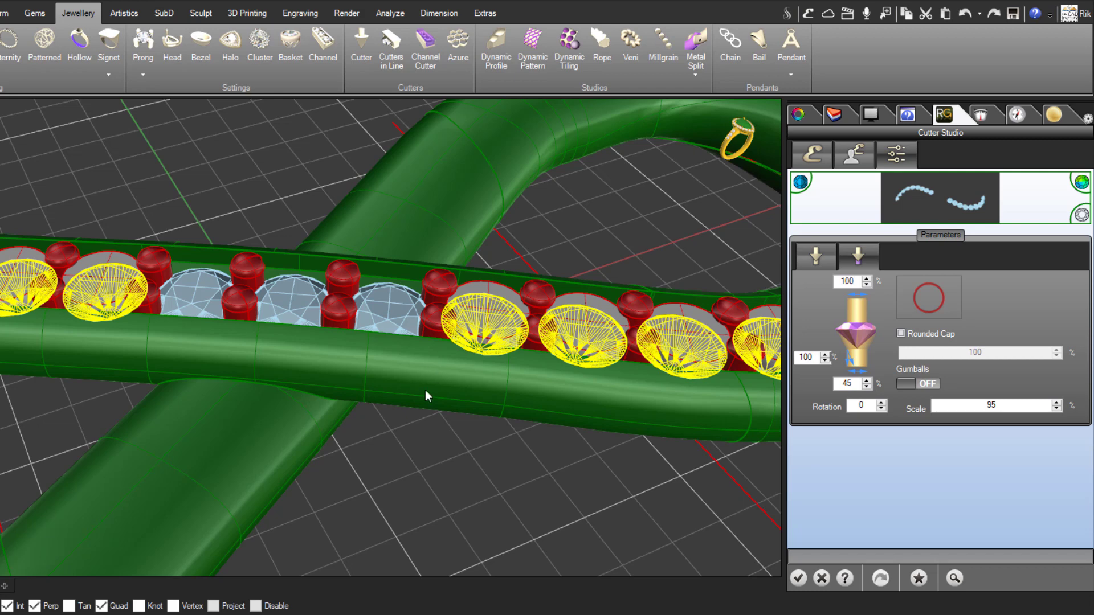
{"action": "right_click_drag", "start_coordinate": [425, 395], "coordinate": [449, 471]}
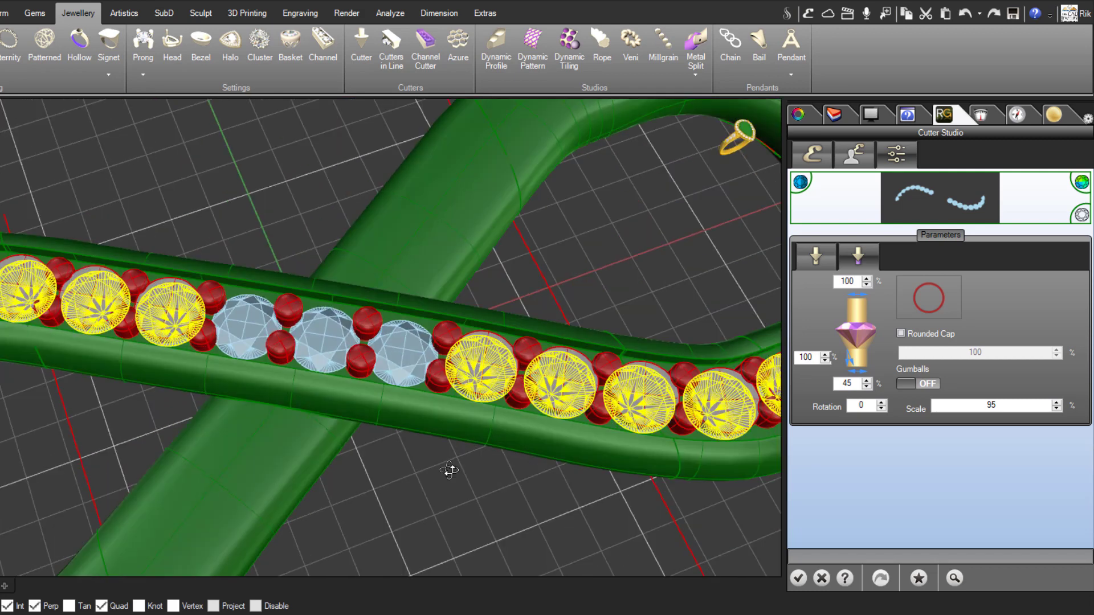
Confirm Cutter Studio to create the seat cutters under the yellow gems.
{"action": "left_click", "coordinate": [799, 579]}
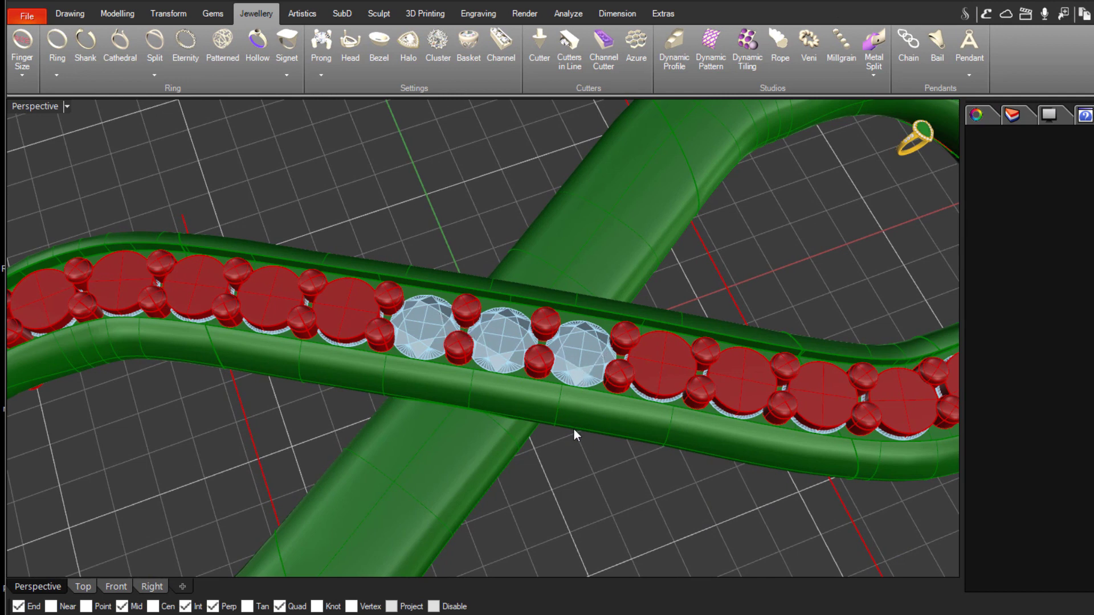
Select the three central light-blue gems and start Cutter Studio with style 002.
{"action": "left_click", "coordinate": [578, 354]}
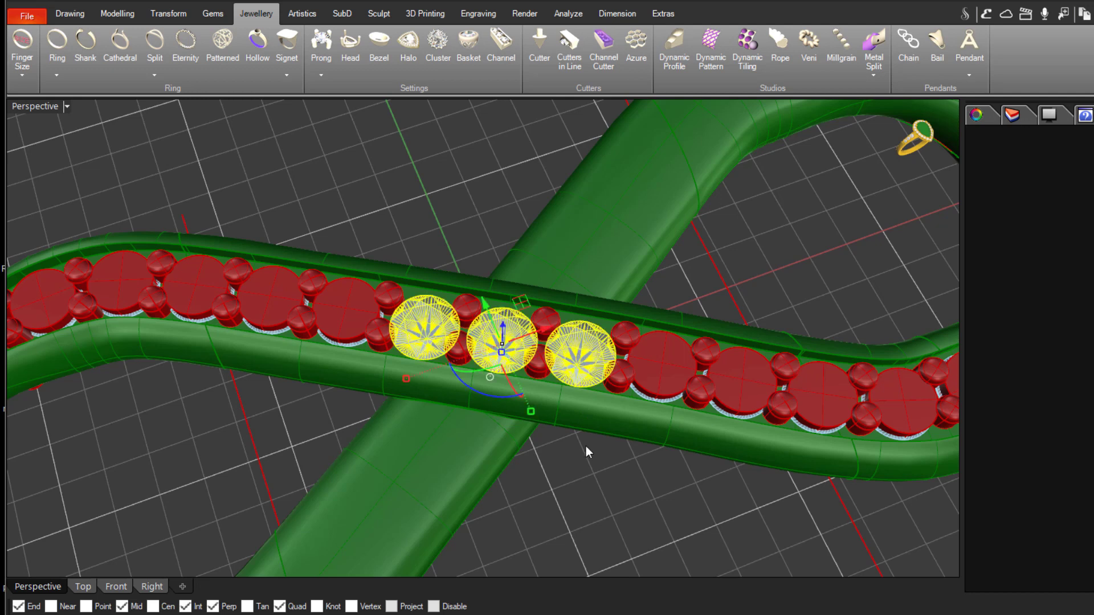
{"action": "left_click", "coordinate": [537, 70]}
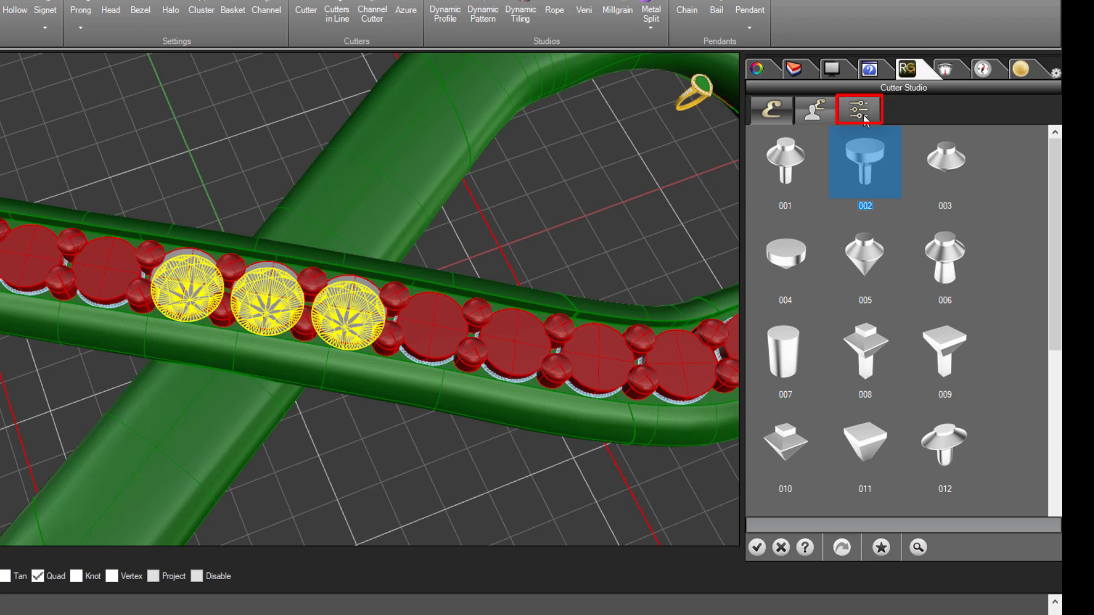
Enter 95 in the Advanced Parameters Scale field for the central gems' cutters and check them from several angles.
{"action": "left_click", "coordinate": [865, 119]}
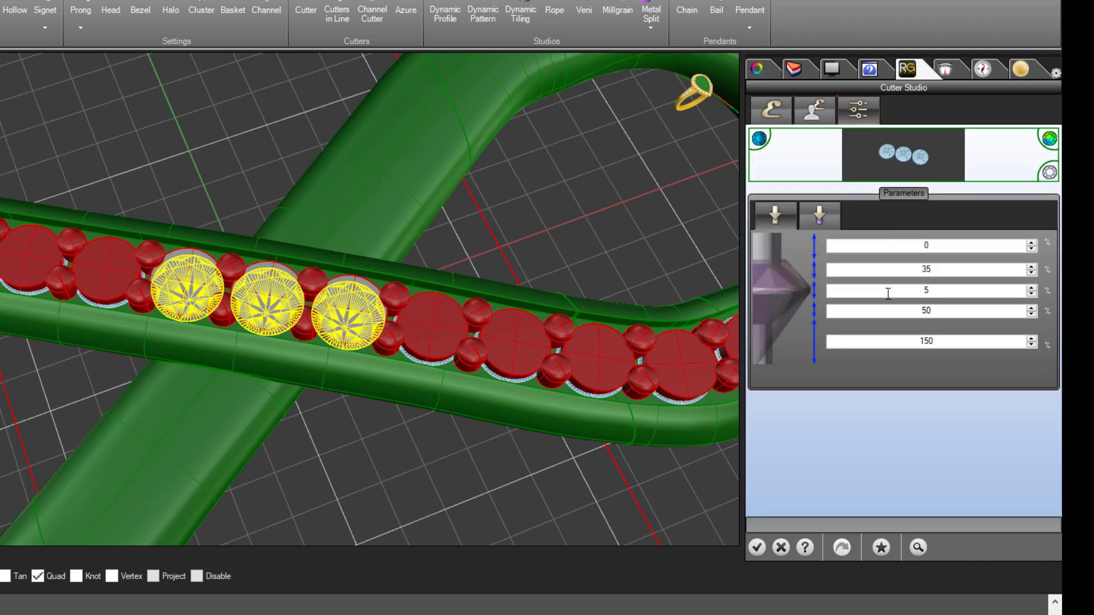
{"action": "left_click", "coordinate": [812, 225]}
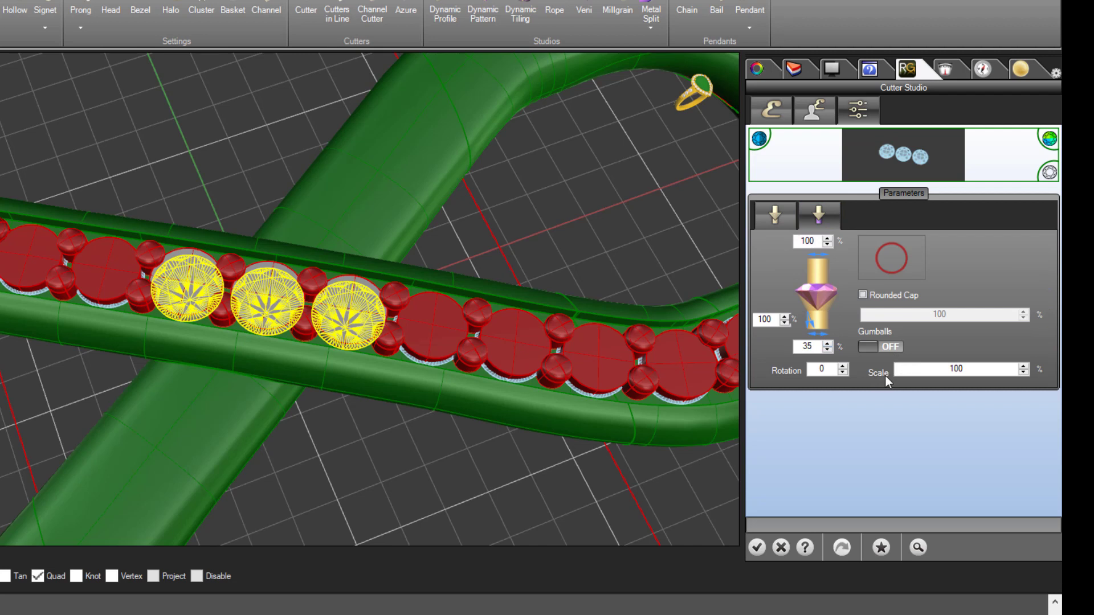
{"action": "left_click_drag", "start_coordinate": [978, 369], "coordinate": [921, 369]}
{"action": "type", "text": "95"}
{"action": "right_click_drag", "start_coordinate": [391, 477], "coordinate": [379, 371]}
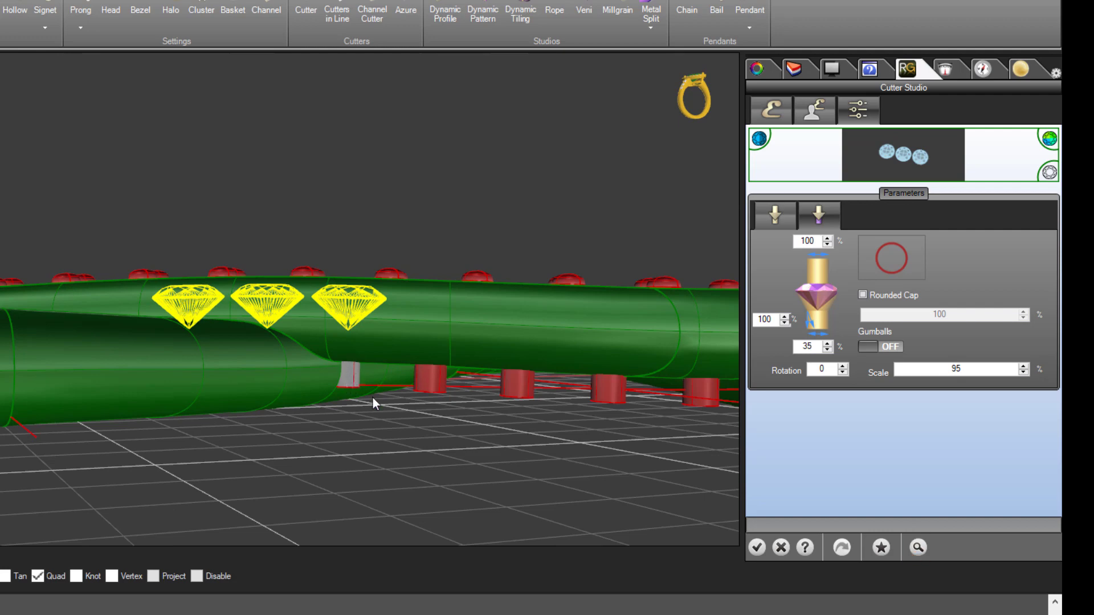
{"action": "right_click_drag", "start_coordinate": [372, 398], "coordinate": [354, 374]}
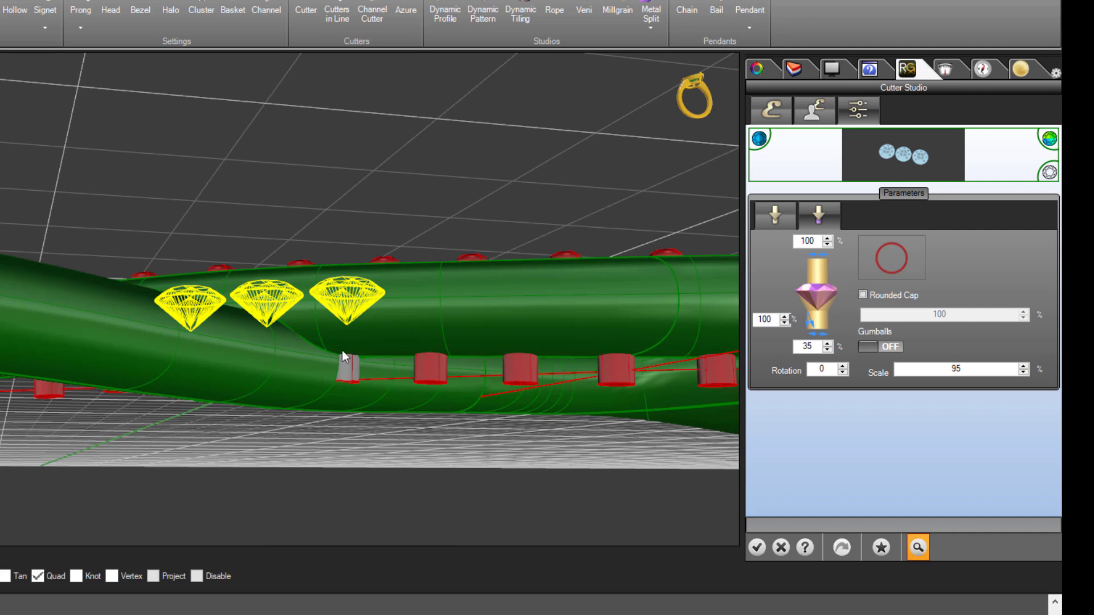
{"action": "right_click_drag", "start_coordinate": [358, 364], "coordinate": [384, 461]}
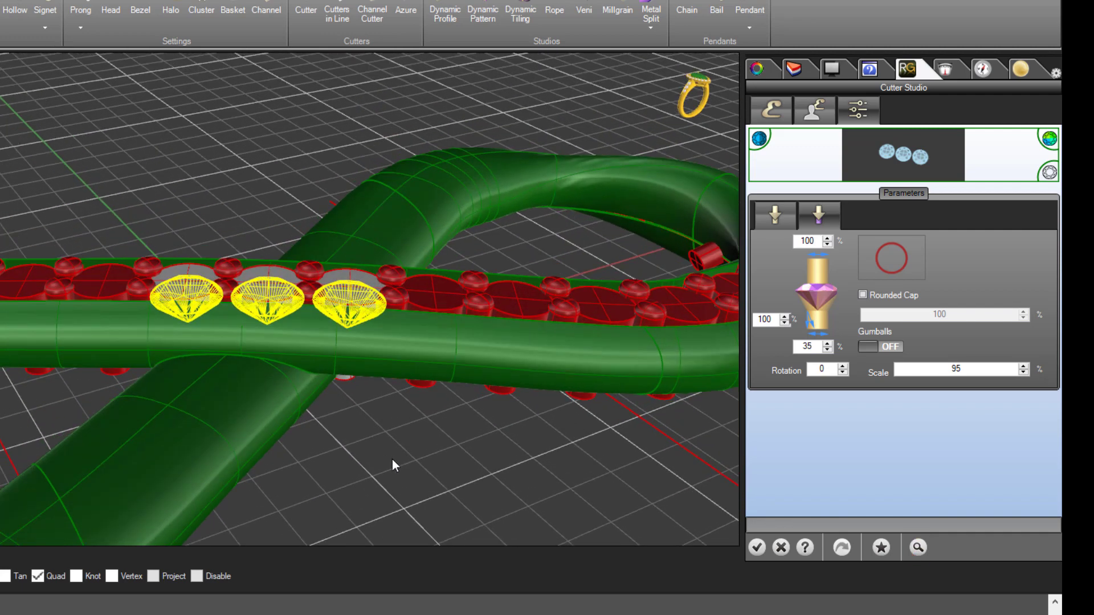
Change the 150 value in Main Parameters to 80 for the central gems and refresh the preview.
{"action": "left_click", "coordinate": [782, 227]}
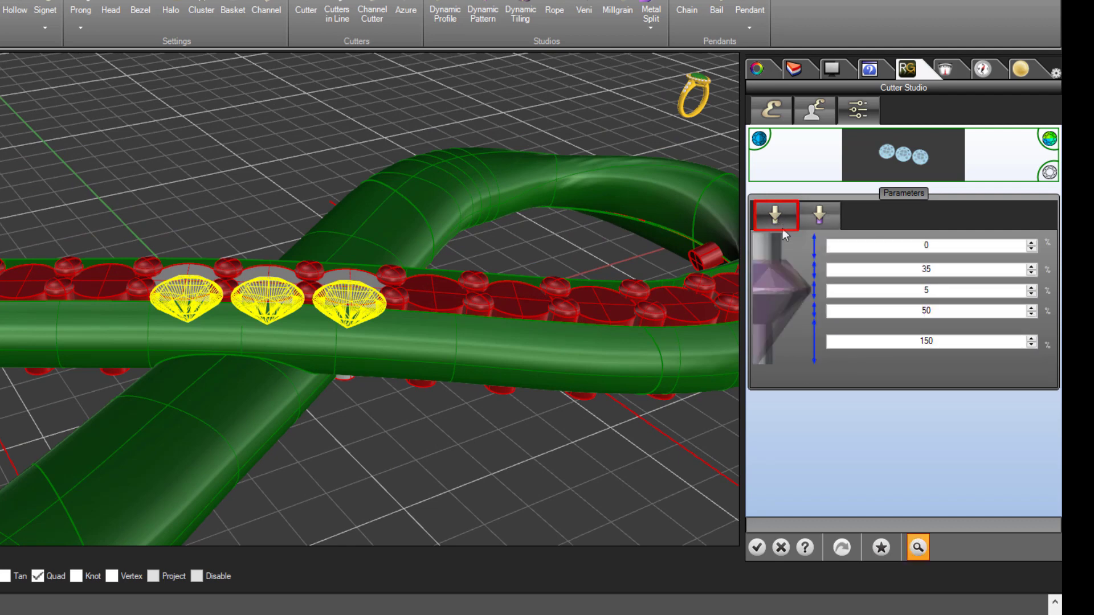
{"action": "right_click_drag", "start_coordinate": [471, 491], "coordinate": [378, 407]}
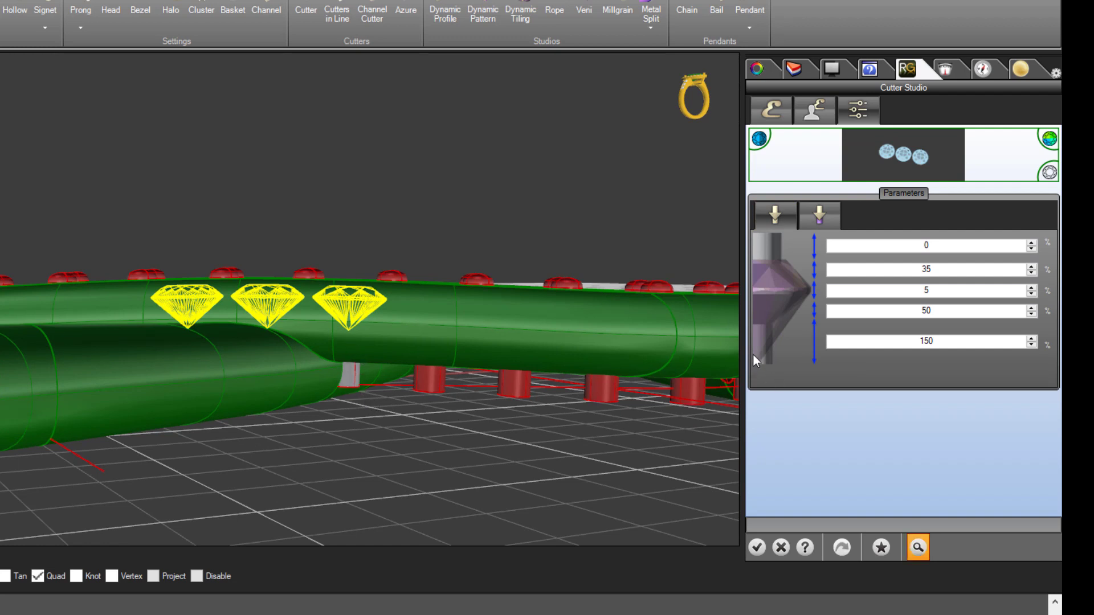
{"action": "double_click", "coordinate": [908, 342]}
{"action": "type", "text": "80"}
{"action": "left_click", "coordinate": [918, 553]}
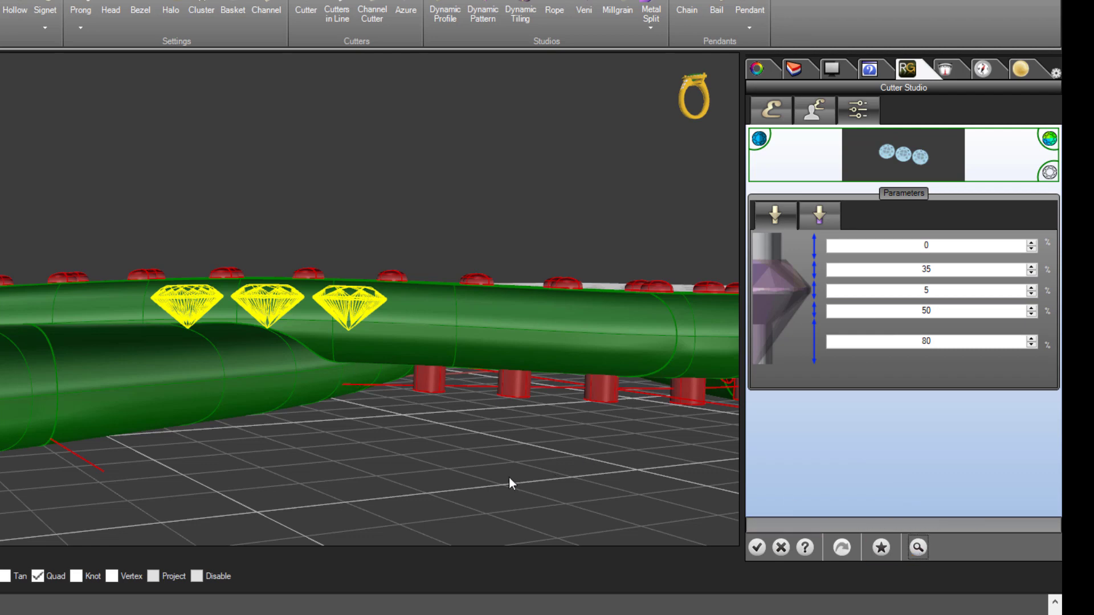
Inspect the cutters inside the band in Wireframe display, then switch back to Shaded.
{"action": "right_click_drag", "start_coordinate": [433, 471], "coordinate": [427, 475]}
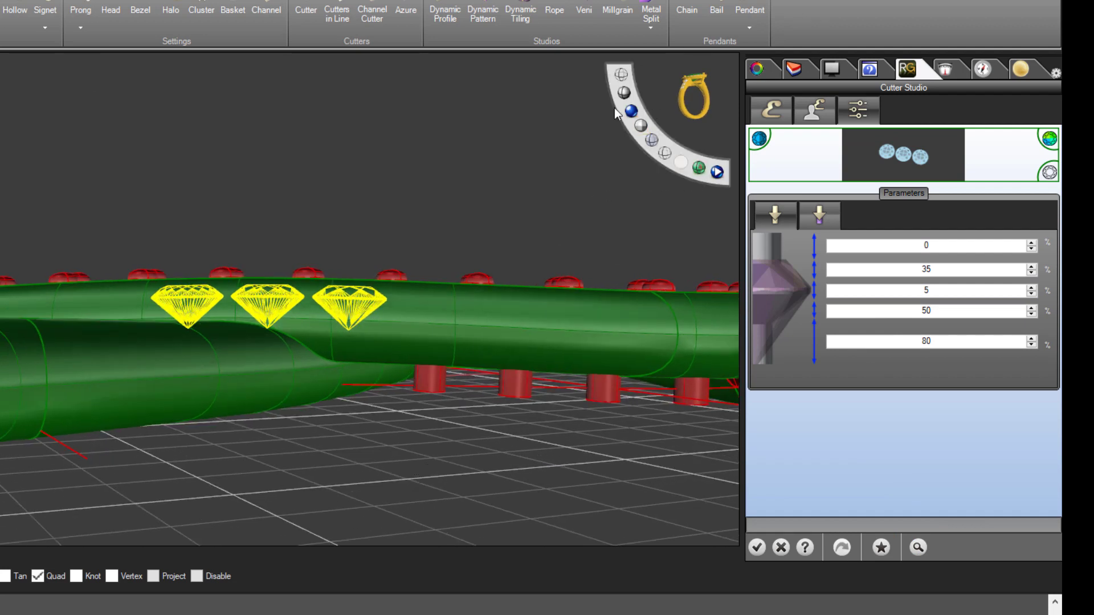
{"action": "left_click", "coordinate": [622, 75]}
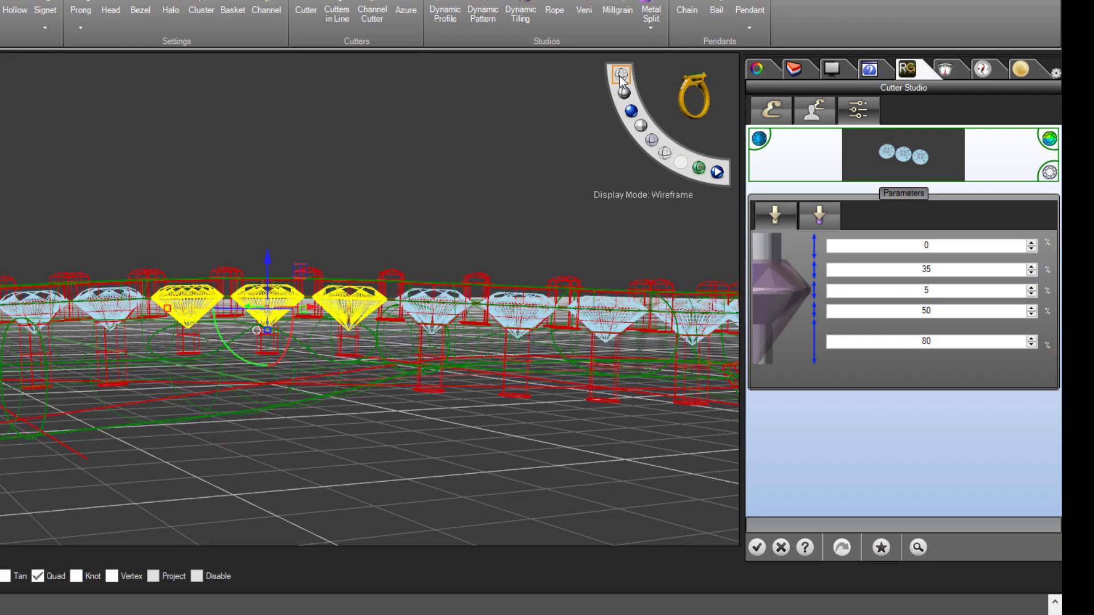
{"action": "right_click_drag", "start_coordinate": [280, 516], "coordinate": [335, 448]}
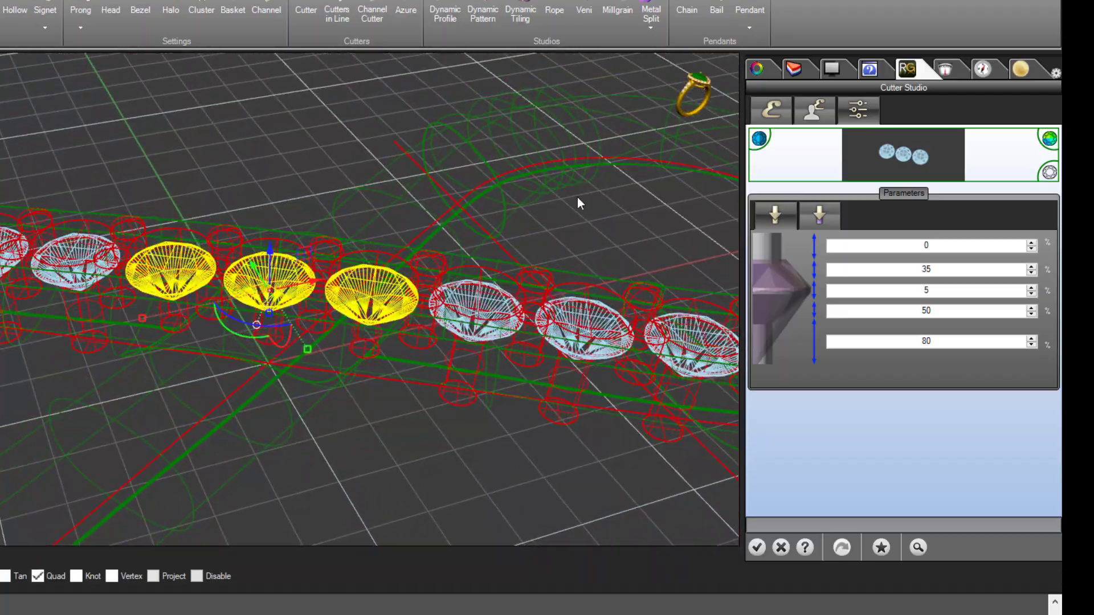
{"action": "mouse_move", "coordinate": [644, 96]}
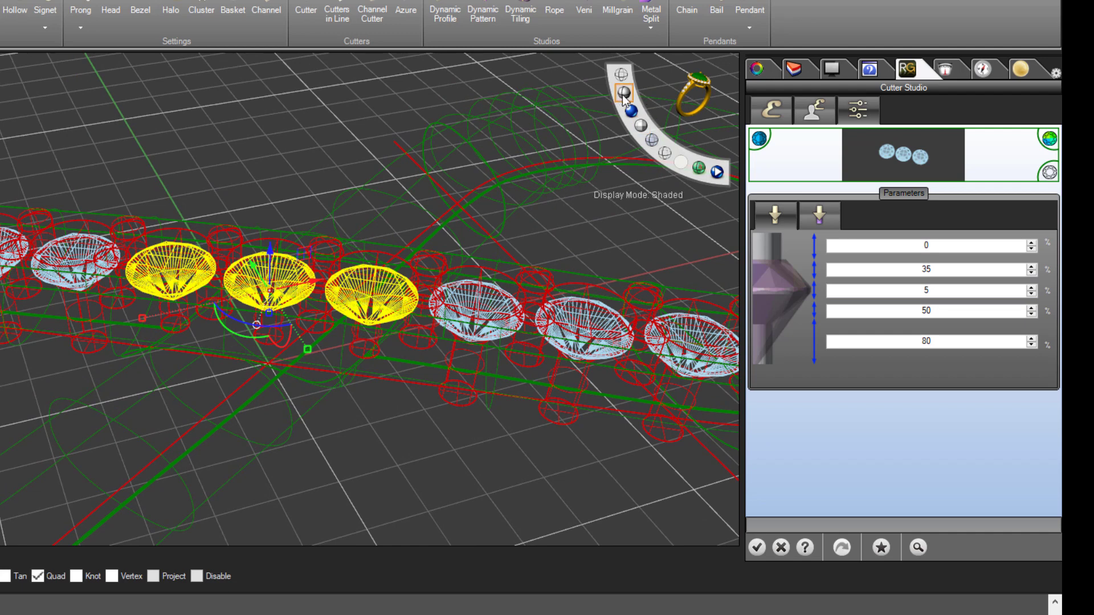
{"action": "left_click", "coordinate": [624, 95]}
Orbit to a top view of the gem channel and clear the gem selection.
{"action": "mouse_move", "coordinate": [474, 373]}
{"action": "right_mouse_down"}
{"action": "mouse_move", "coordinate": [443, 431]}
{"action": "mouse_move", "coordinate": [427, 371]}
{"action": "mouse_move", "coordinate": [435, 464]}
{"action": "mouse_move", "coordinate": [419, 454]}
{"action": "right_mouse_up"}
{"action": "left_click", "coordinate": [428, 418]}
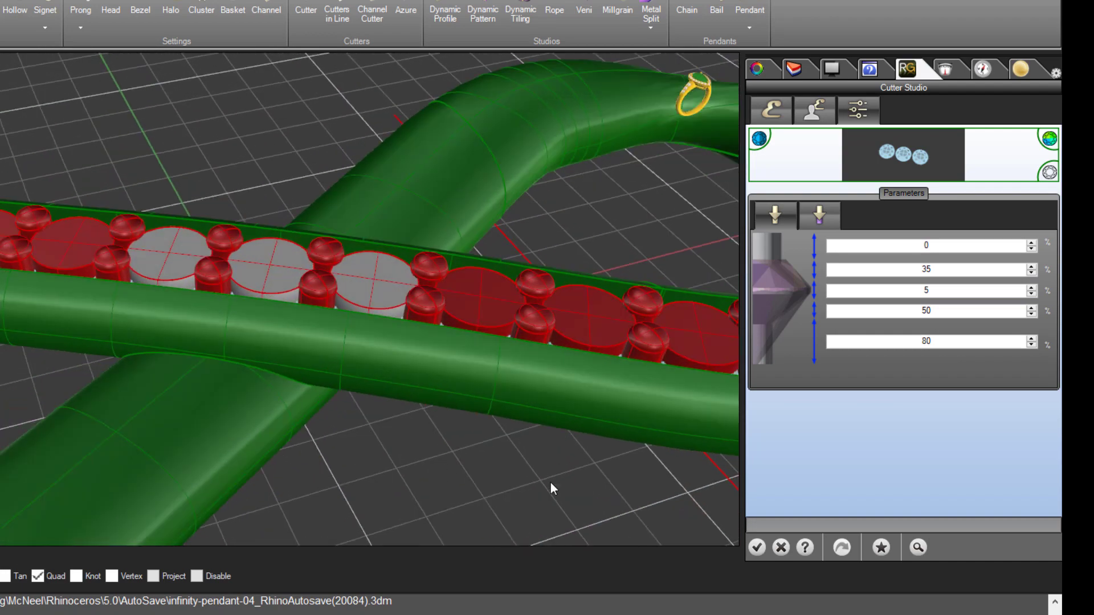